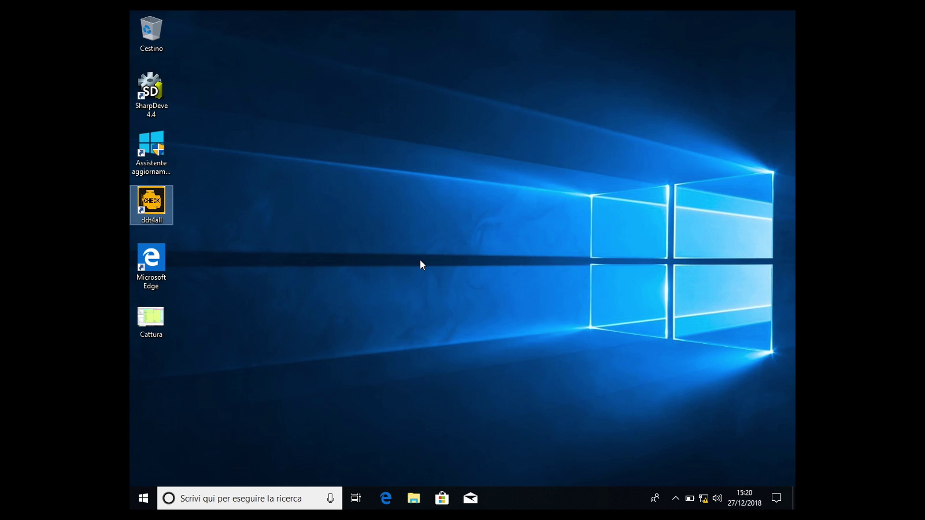
- Launch ddt4all, connect through the Wi-Fi ELM adapter at 192.168.0.10:35000 with the risk acknowledgement accepted, and maximize the main window
{"action": "double_click", "coordinate": [147, 190]}
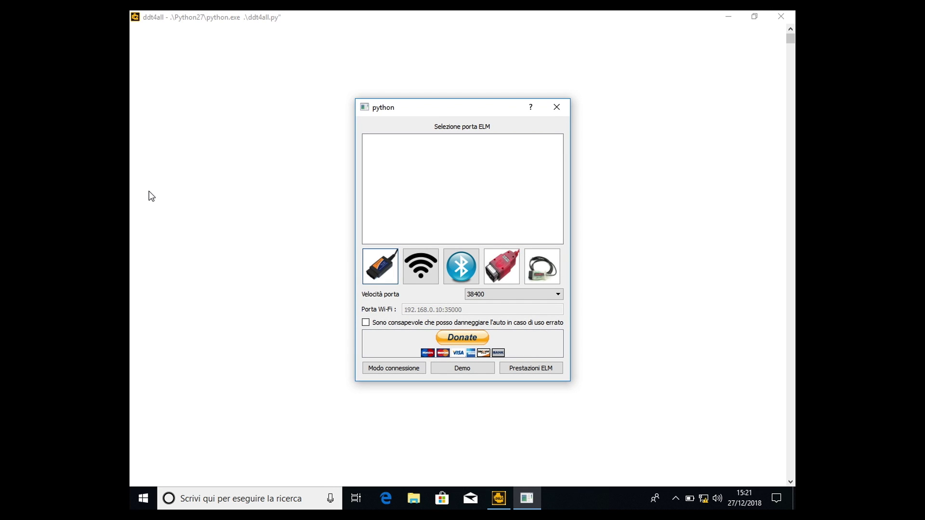
{"action": "left_click", "coordinate": [427, 269]}
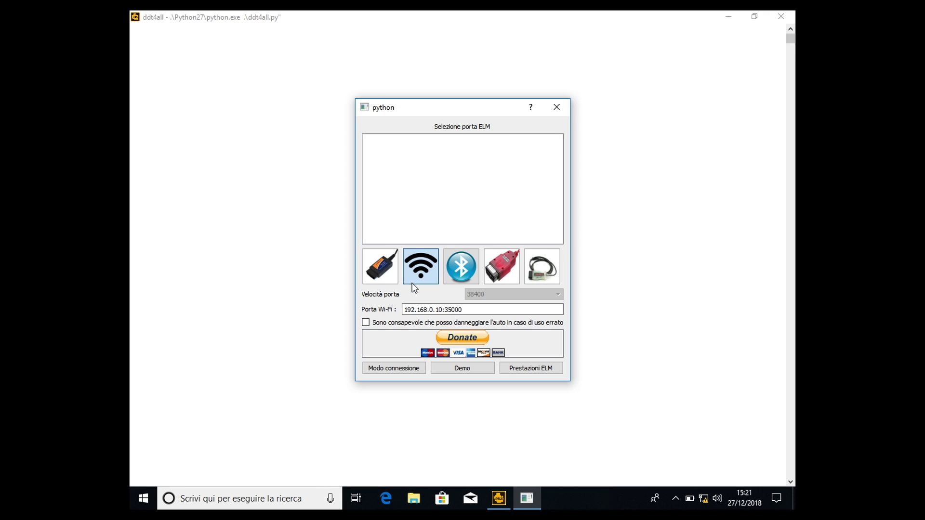
{"action": "left_click", "coordinate": [364, 324]}
{"action": "left_click", "coordinate": [395, 369]}
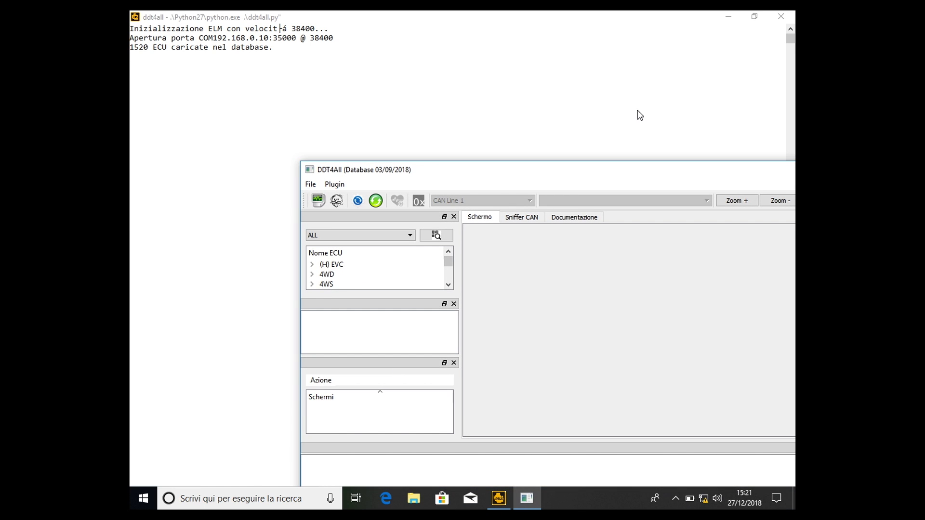
{"action": "double_click", "coordinate": [619, 169]}
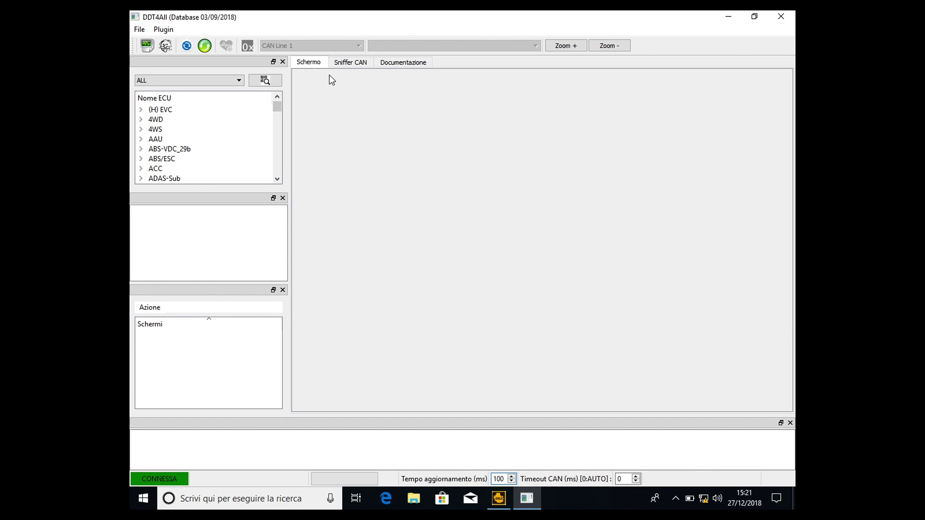
- Filter the ECU list to the vehicle XFB - MEGANE IV
{"action": "left_click", "coordinate": [212, 80]}
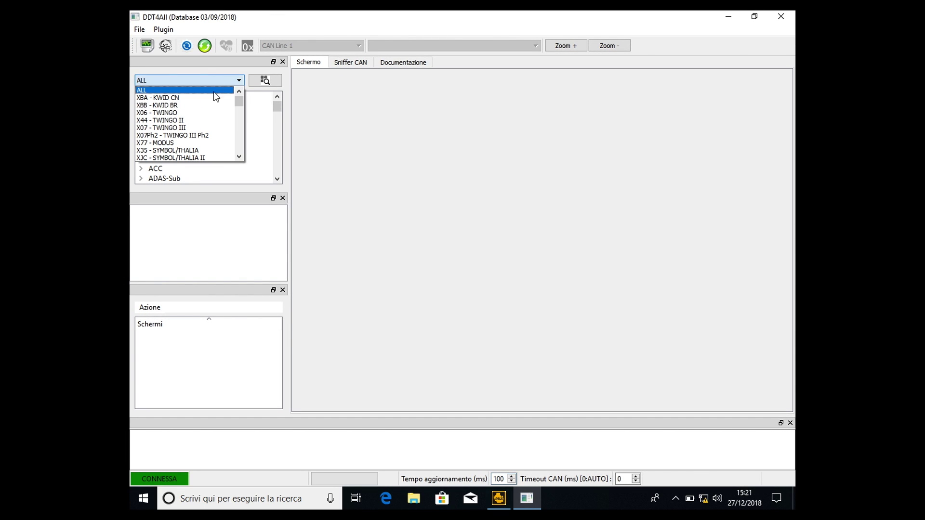
{"action": "left_click", "coordinate": [238, 158]}
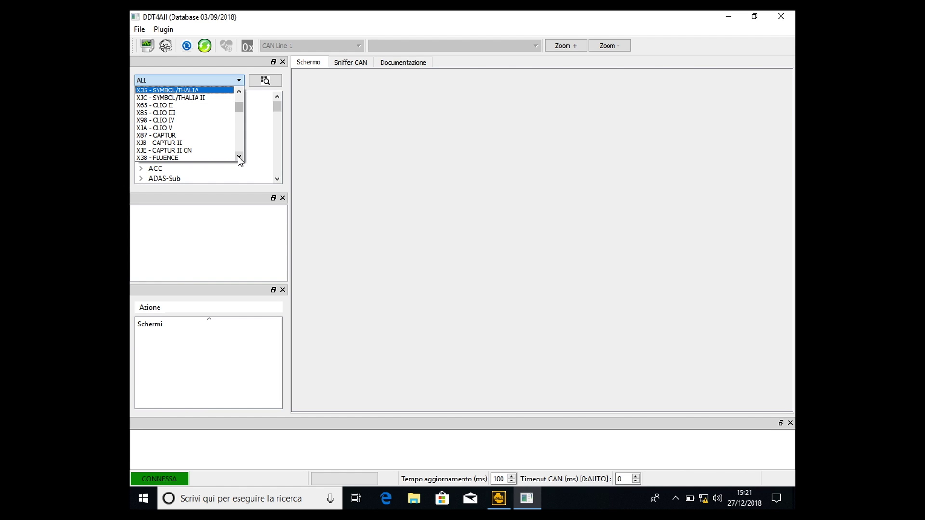
{"action": "double_click", "coordinate": [239, 158]}
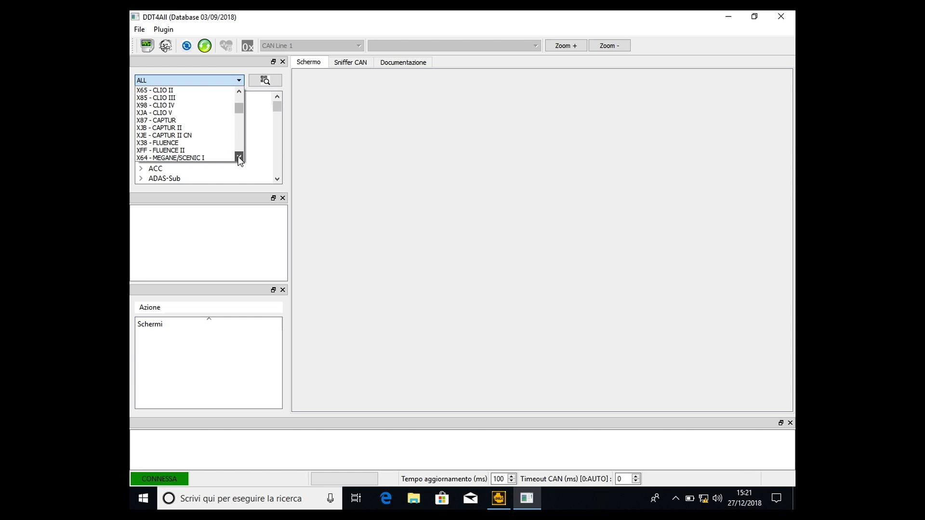
{"action": "left_click", "coordinate": [239, 158]}
{"action": "left_click", "coordinate": [239, 157]}
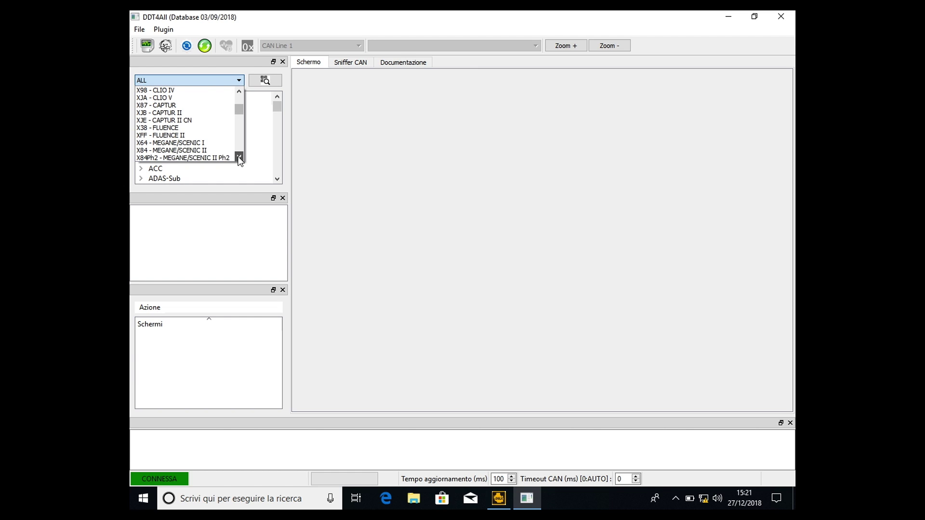
{"action": "left_click", "coordinate": [239, 157]}
{"action": "left_click", "coordinate": [239, 157]}
{"action": "left_click", "coordinate": [239, 157]}
{"action": "left_click", "coordinate": [239, 157]}
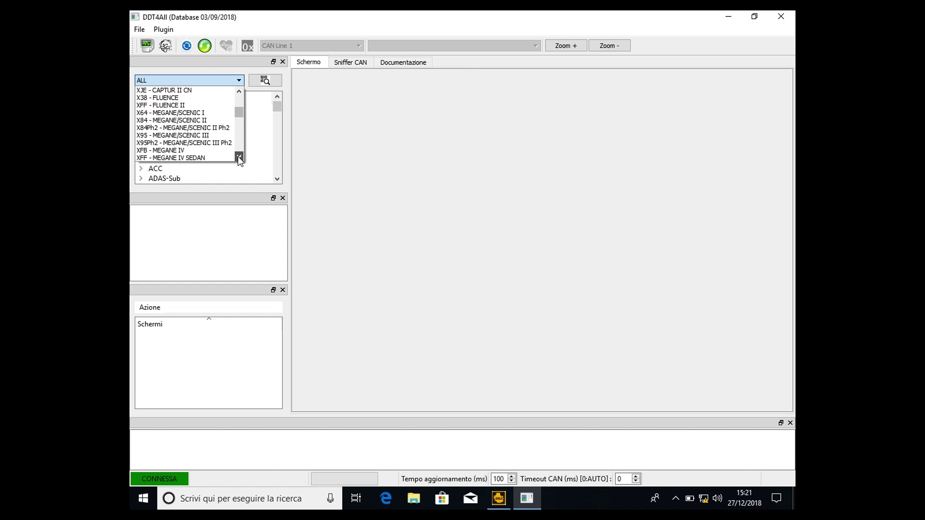
{"action": "left_click", "coordinate": [176, 150]}
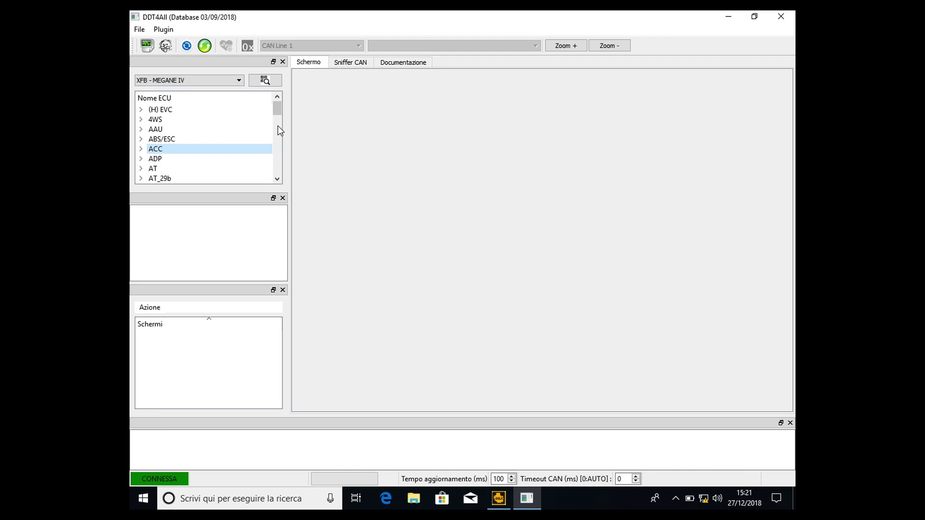
- Load the USM_CMF1_Sailing_B4 ECU from the UPC-EMM group
{"action": "left_click_drag", "start_coordinate": [279, 109], "coordinate": [279, 189]}
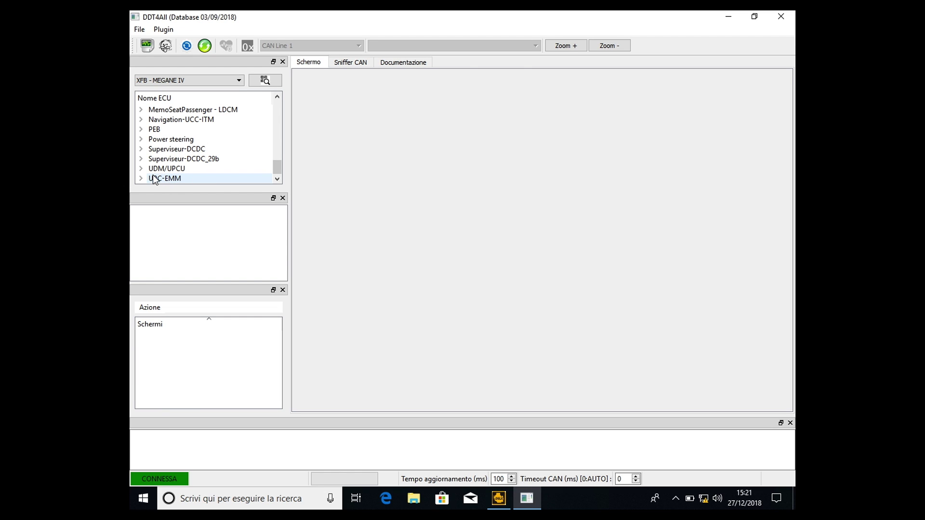
{"action": "double_click", "coordinate": [167, 179]}
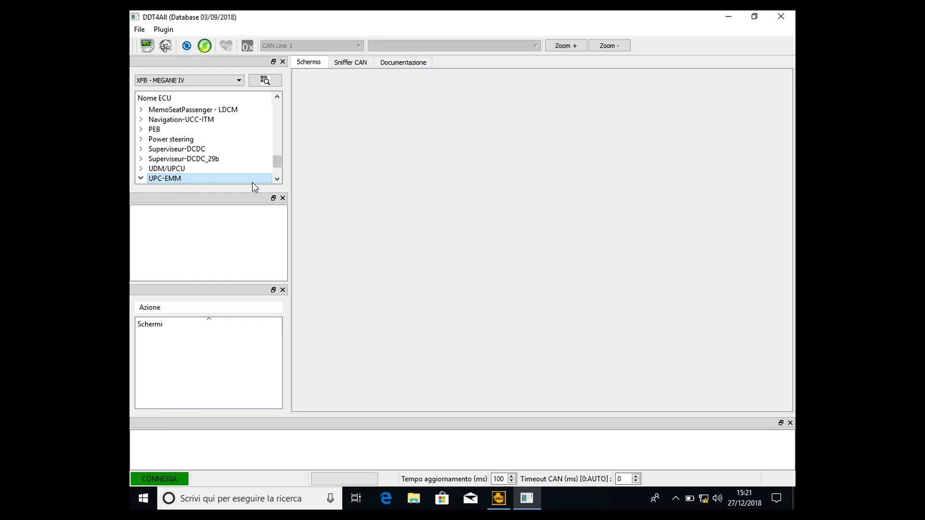
{"action": "left_click", "coordinate": [279, 179]}
{"action": "left_click", "coordinate": [278, 179]}
{"action": "left_click", "coordinate": [279, 179]}
{"action": "left_click", "coordinate": [278, 179]}
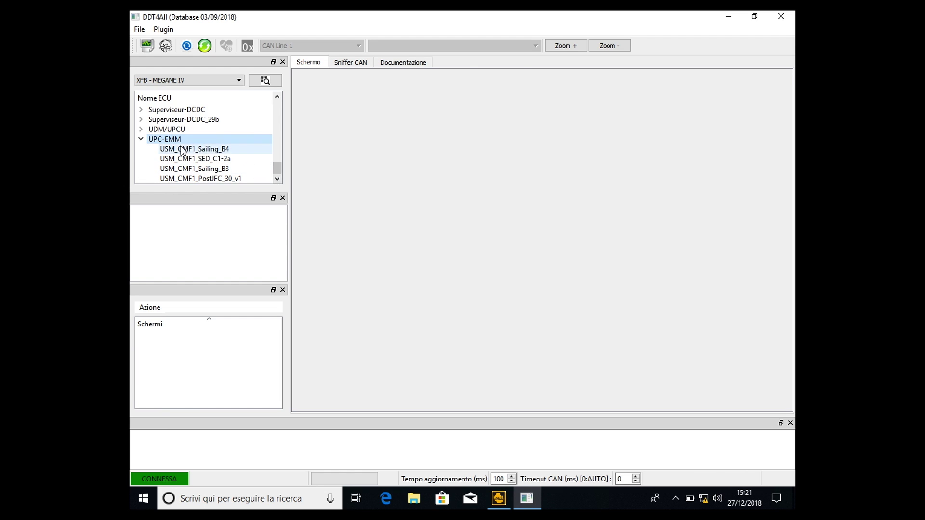
{"action": "left_click", "coordinate": [219, 150]}
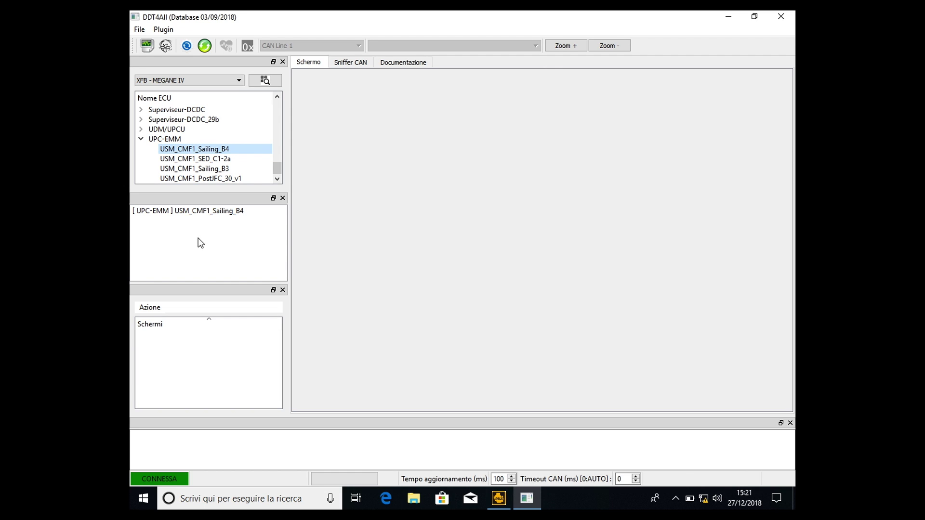
{"action": "left_click", "coordinate": [186, 212]}
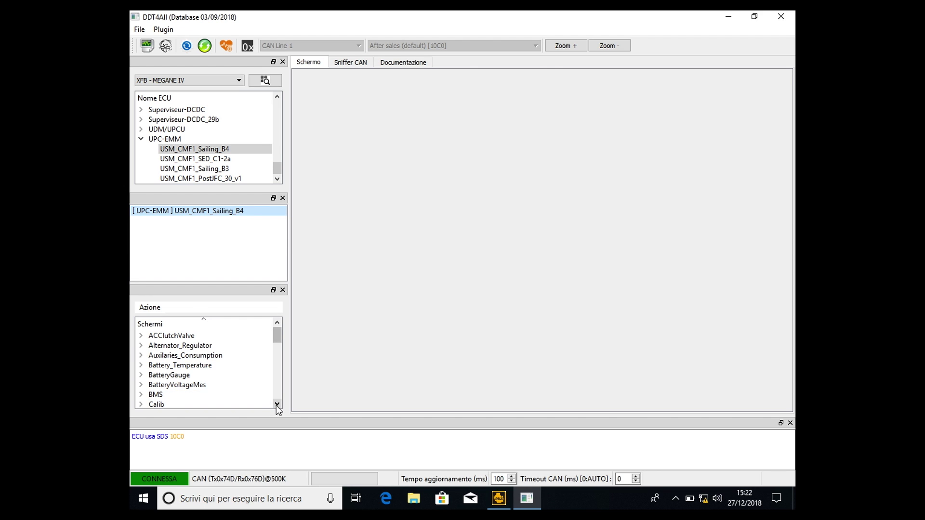
- Open the Lights - Configuration screen of the loaded UPC-EMM ECU
{"action": "left_click", "coordinate": [277, 404]}
{"action": "left_click_drag", "start_coordinate": [278, 403], "coordinate": [278, 403]}
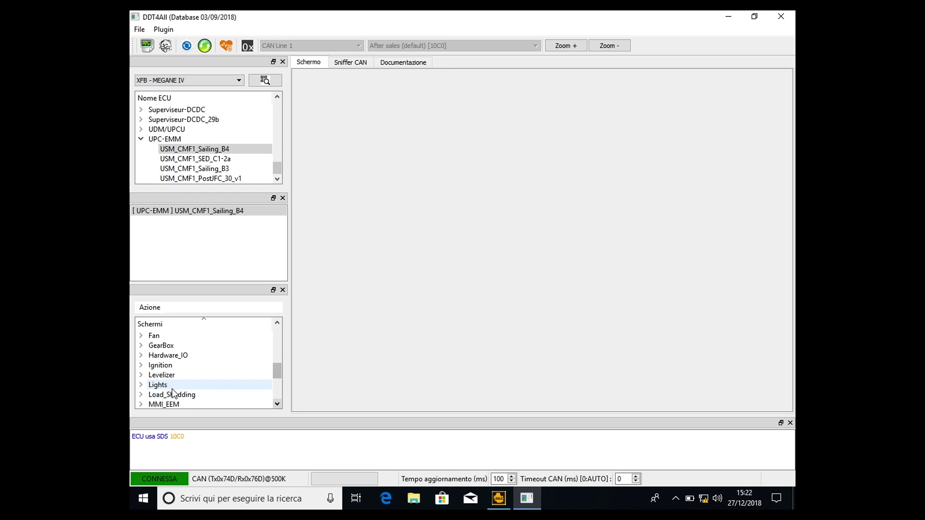
{"action": "left_click", "coordinate": [141, 385]}
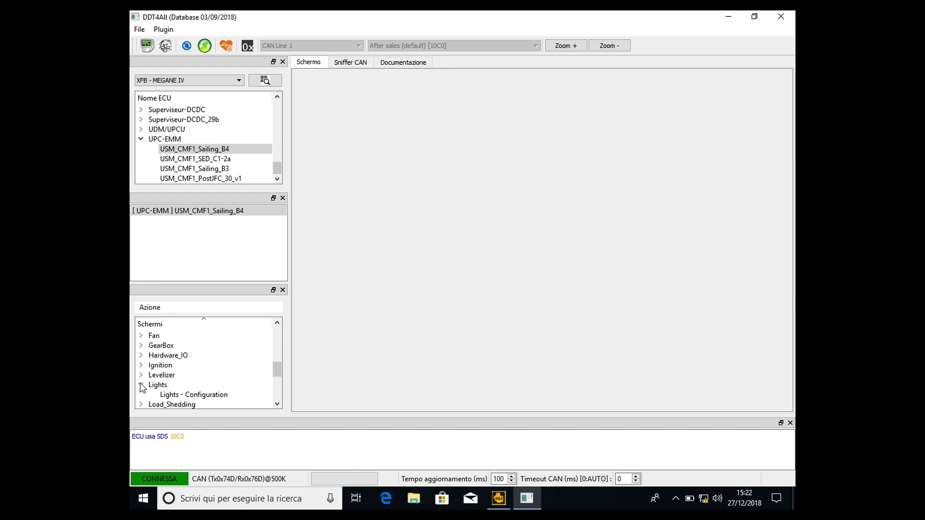
{"action": "left_click", "coordinate": [210, 395]}
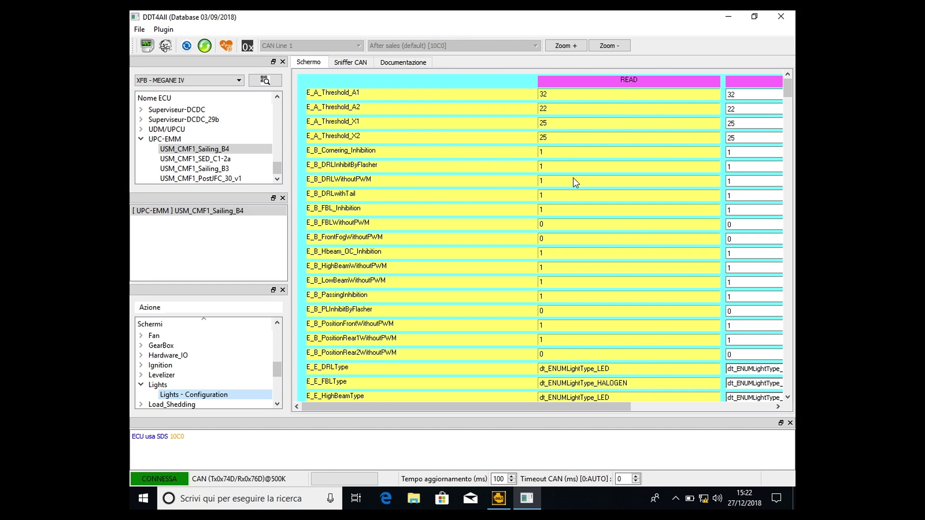
- Set the write value of E_B_Cornering_Inhibition to 0 and turn on expert mode to allow writing
{"action": "mouse_move", "coordinate": [542, 156]}
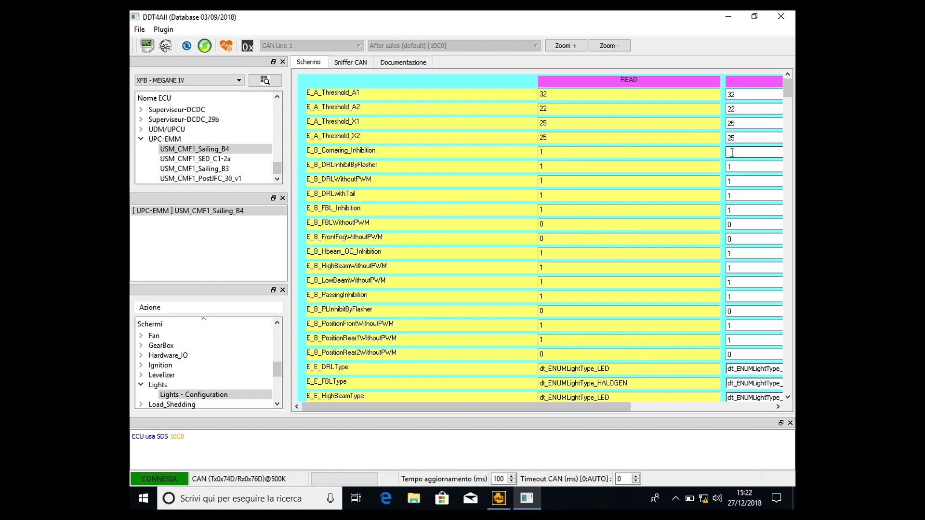
{"action": "type", "text": "0"}
{"action": "left_click", "coordinate": [169, 47]}
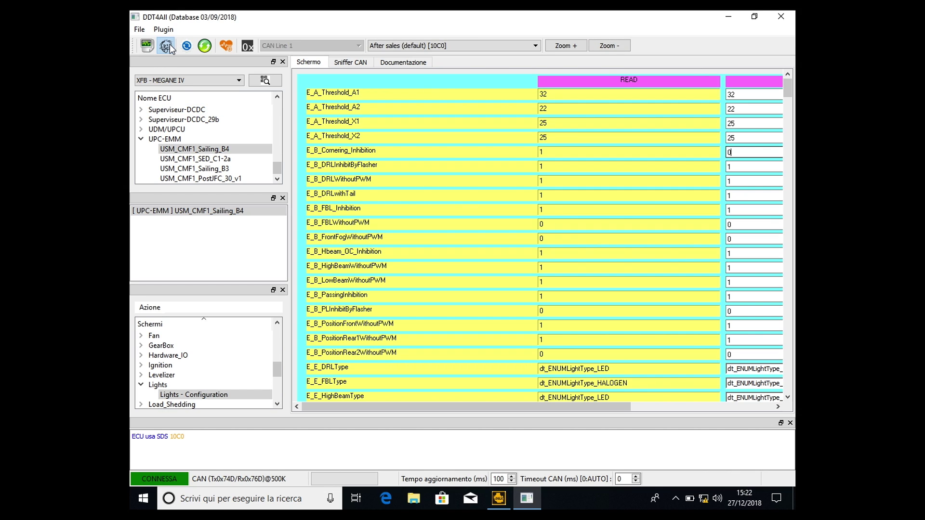
{"action": "left_click", "coordinate": [167, 47]}
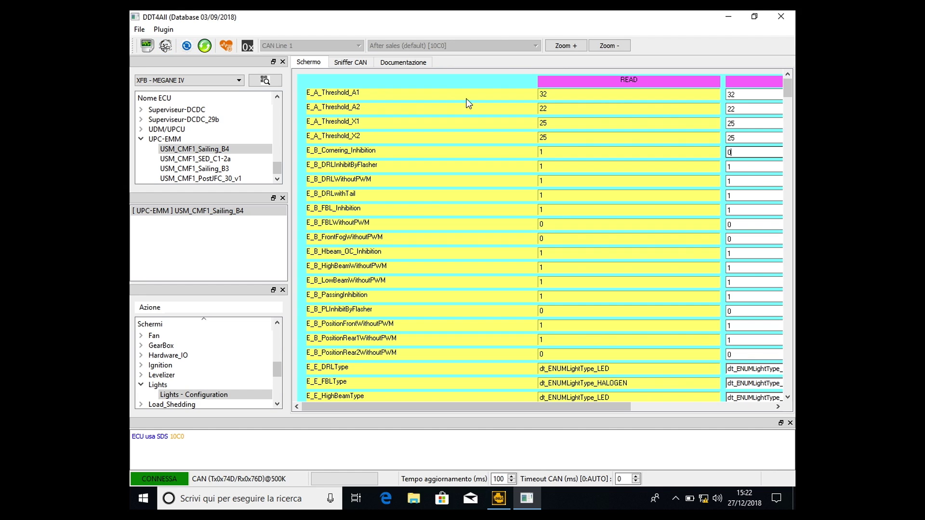
{"action": "left_click", "coordinate": [166, 47]}
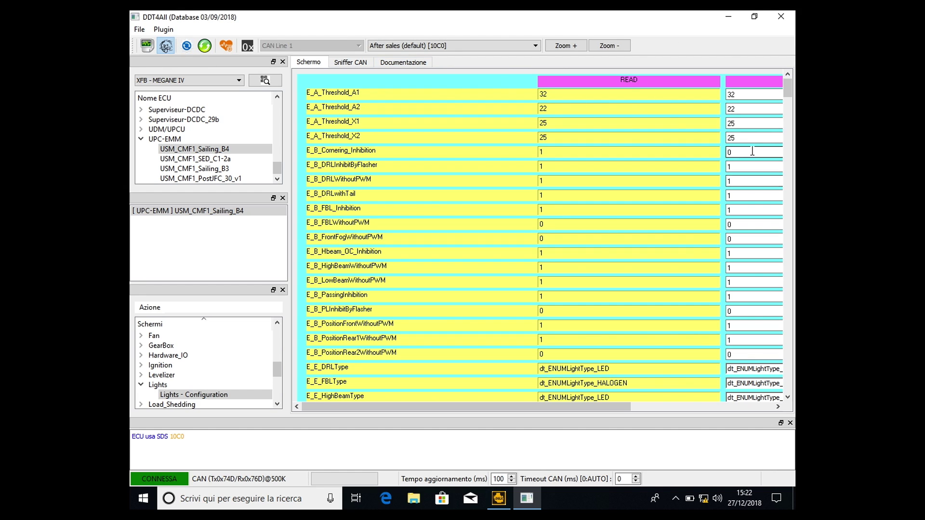
- Send the new E_B_Cornering_Inhibition value to the ECU and check its read value
{"action": "scroll", "coordinate": [752, 151], "scroll_direction": "right", "scroll_amount": 2}
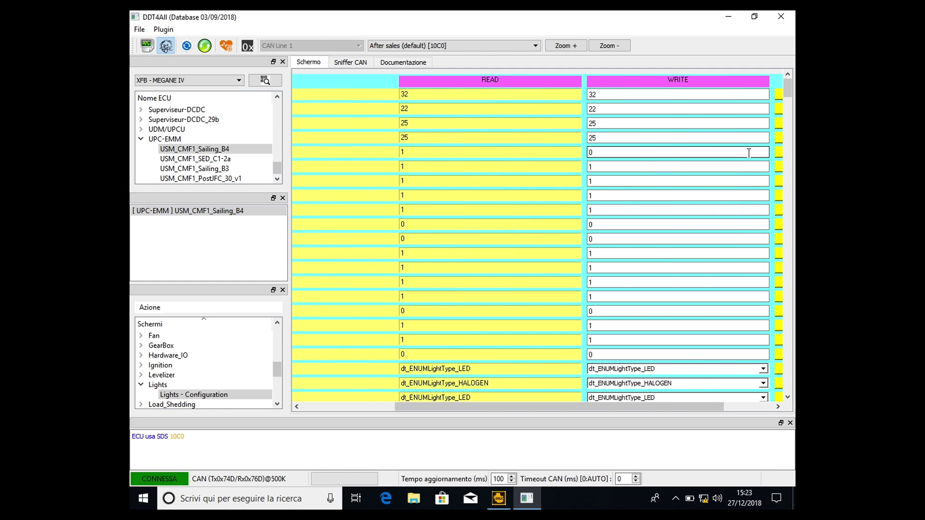
{"action": "scroll", "coordinate": [748, 153], "scroll_direction": "right", "scroll_amount": 1}
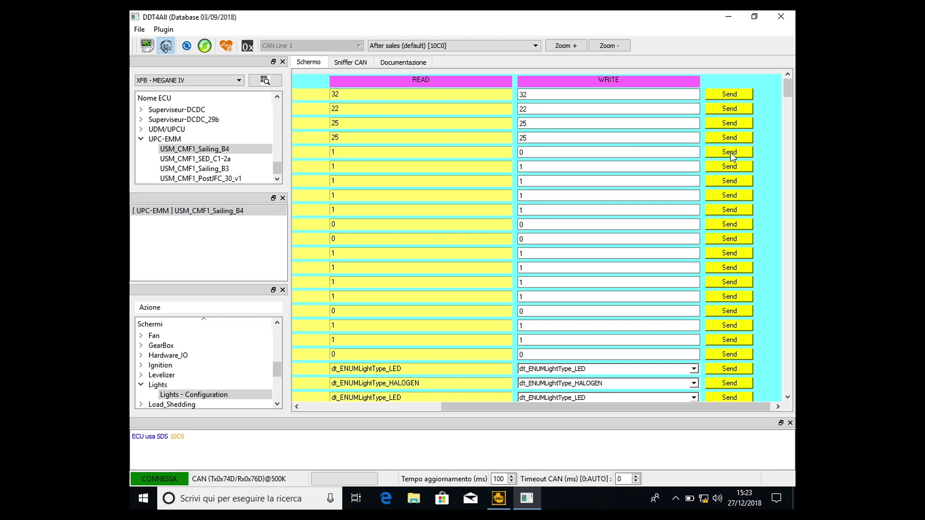
{"action": "left_click", "coordinate": [731, 153]}
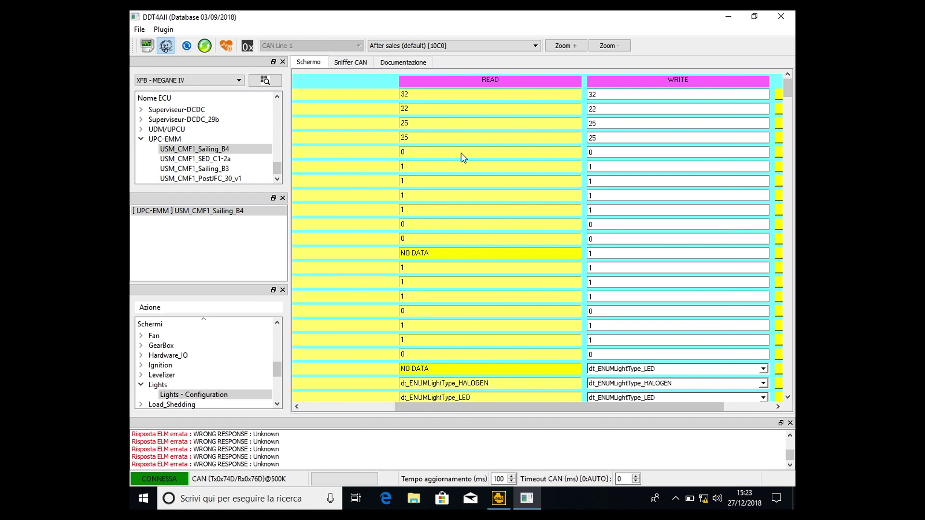
{"action": "scroll", "coordinate": [400, 148], "scroll_direction": "left", "scroll_amount": 3}
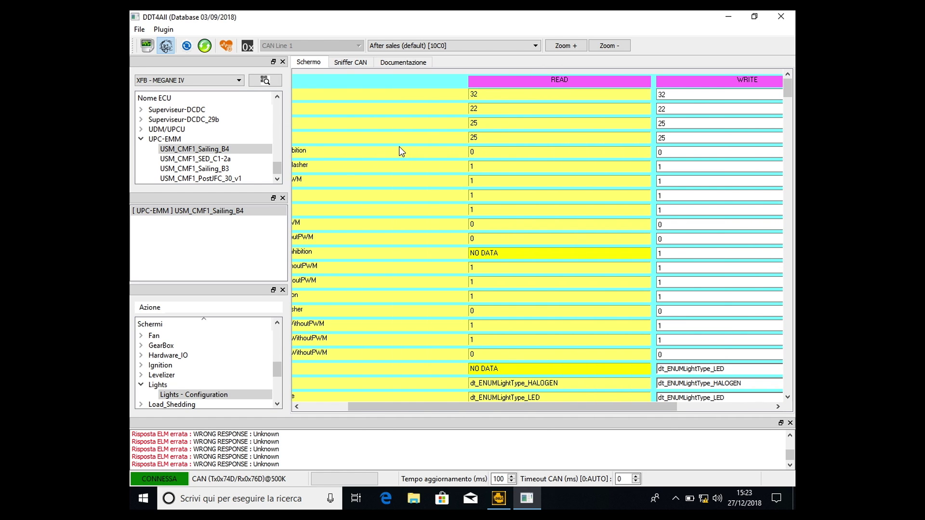